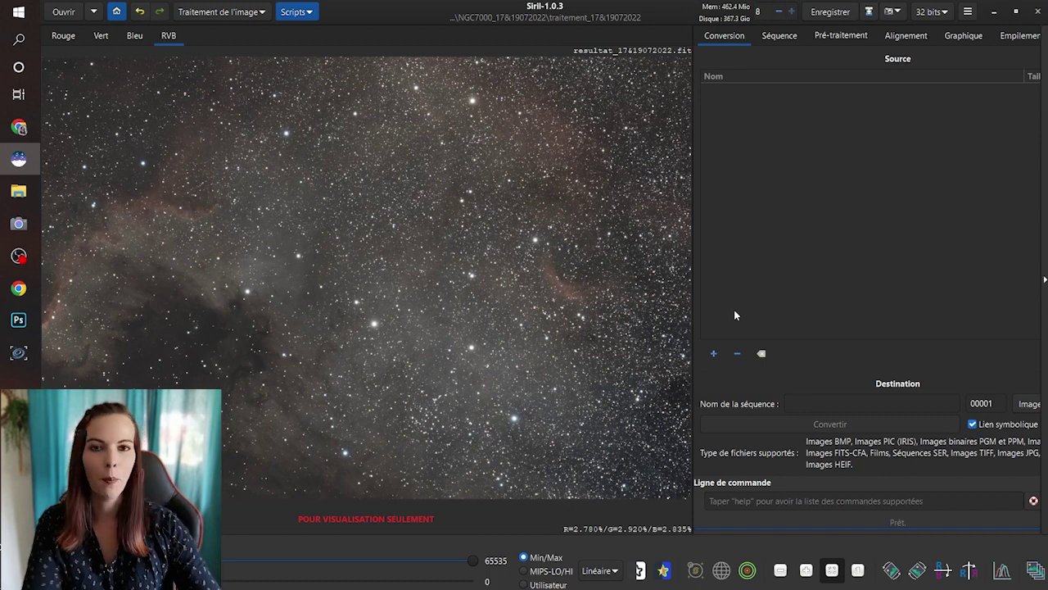
Undo the last stretch of the nebula image
key("ctrl+z")
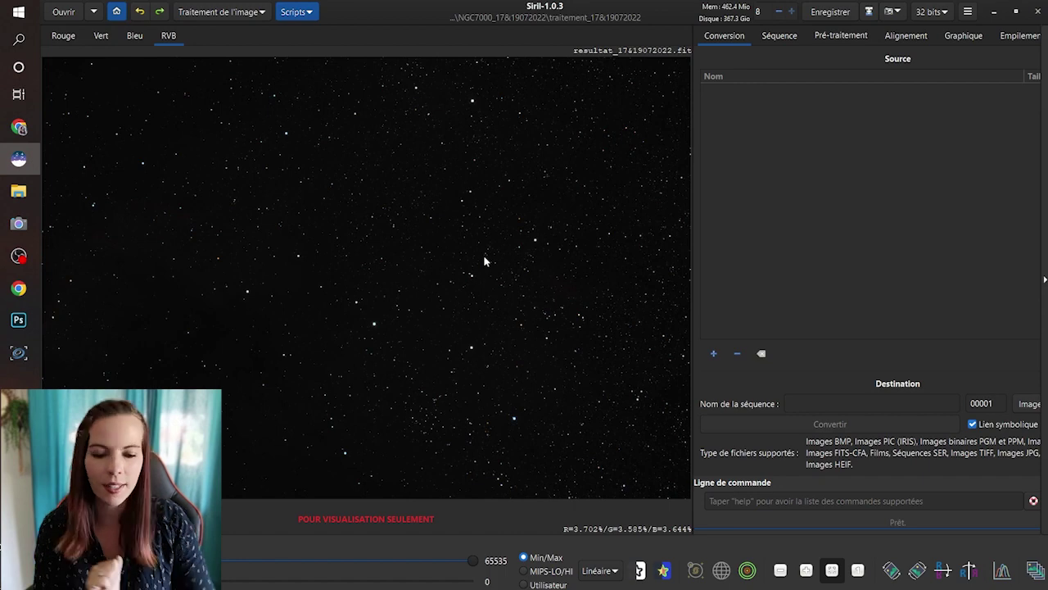
Try a histogram transformation on the star image with the midtones lowered to about 0.30
left_click(1001, 571)
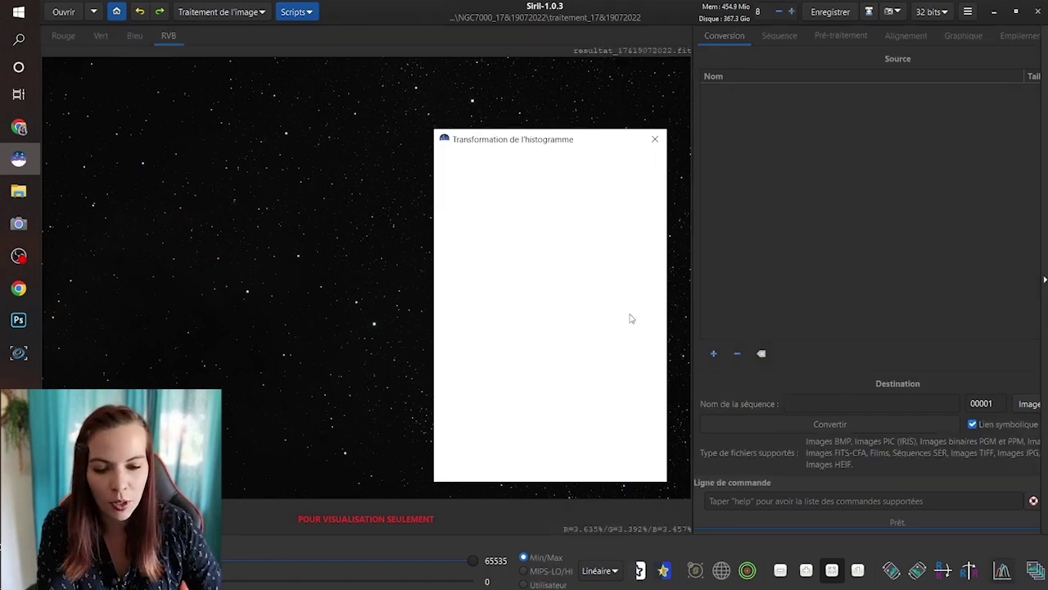
left_click_drag(669, 286, 1046, 285)
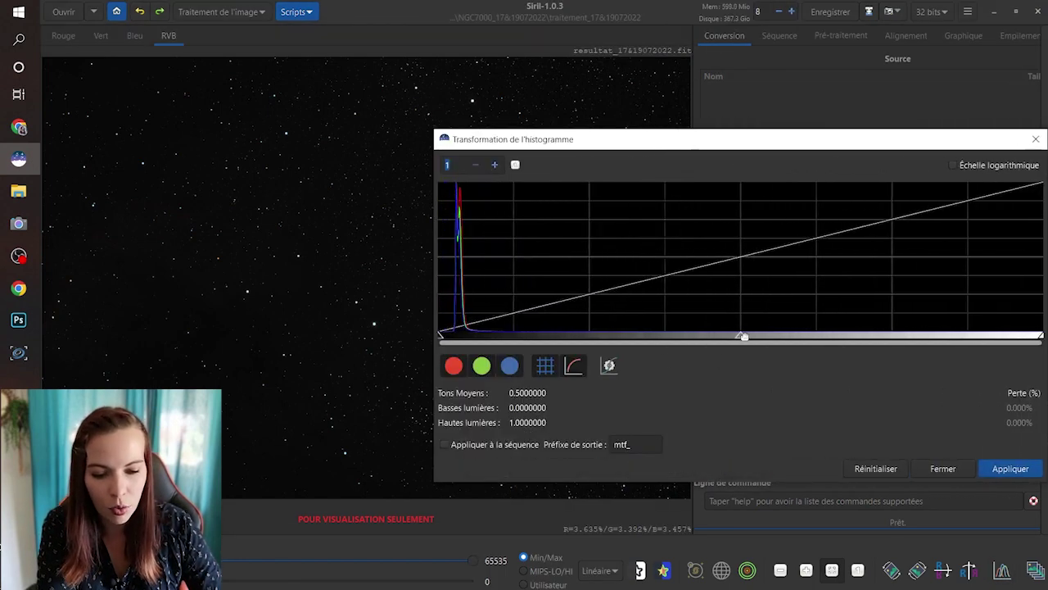
left_click_drag(742, 337, 620, 340)
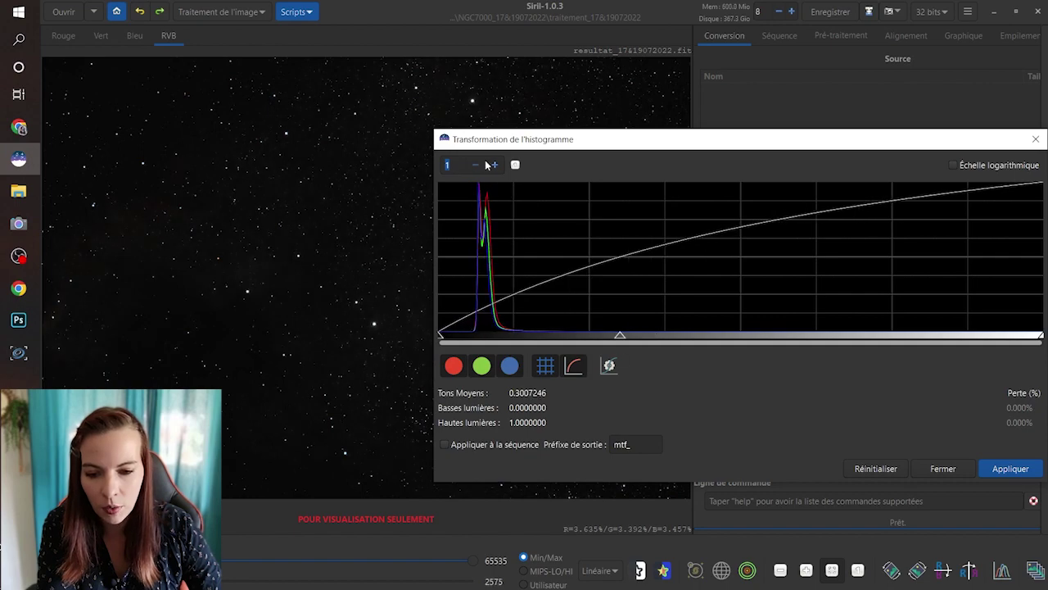
left_click_drag(509, 143, 537, 41)
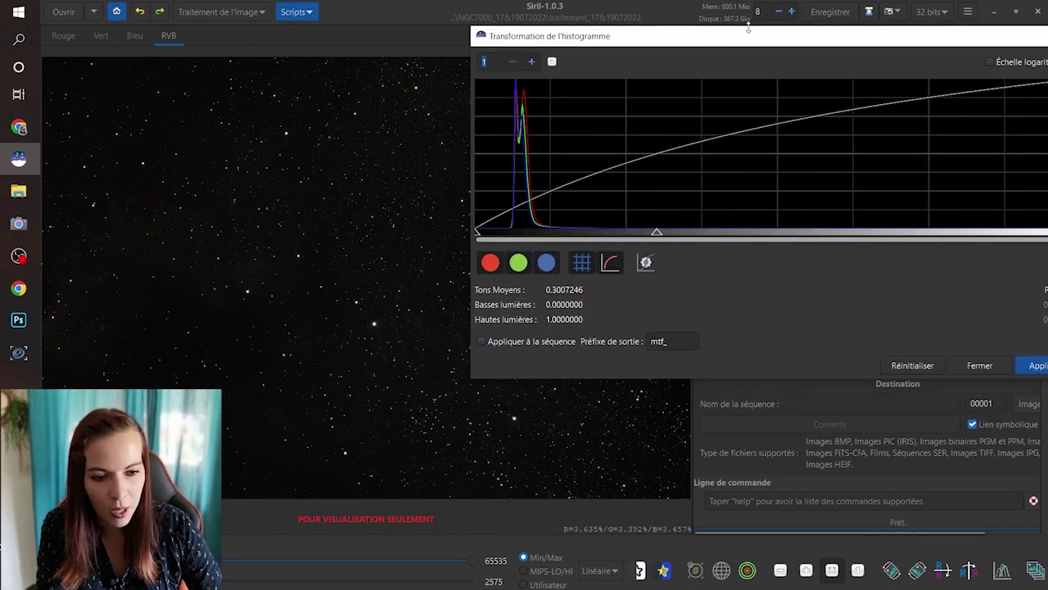
left_click_drag(742, 35, 304, 428)
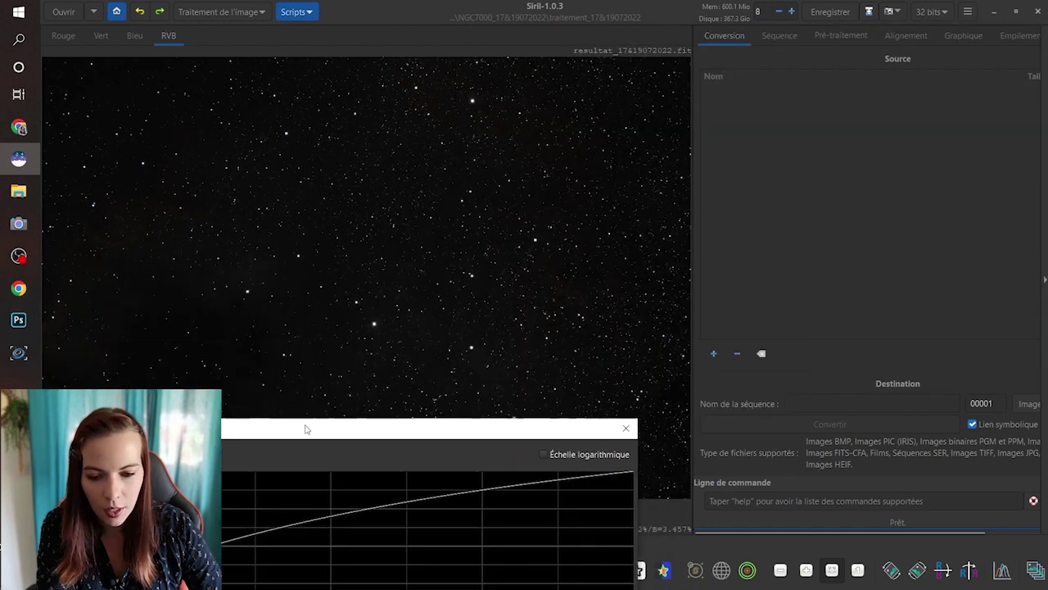
left_click(619, 430)
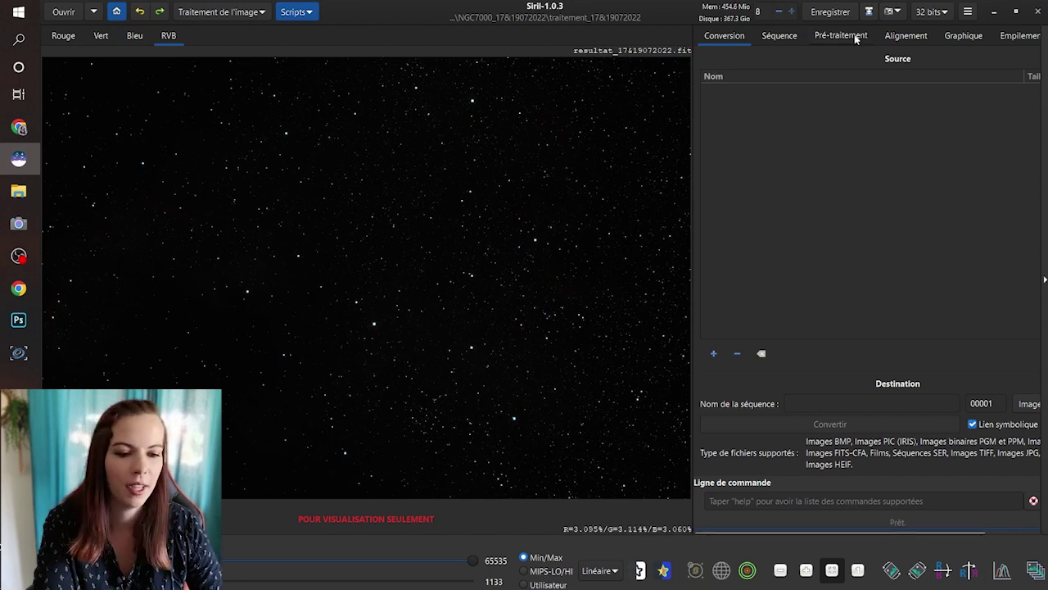
left_click(870, 13)
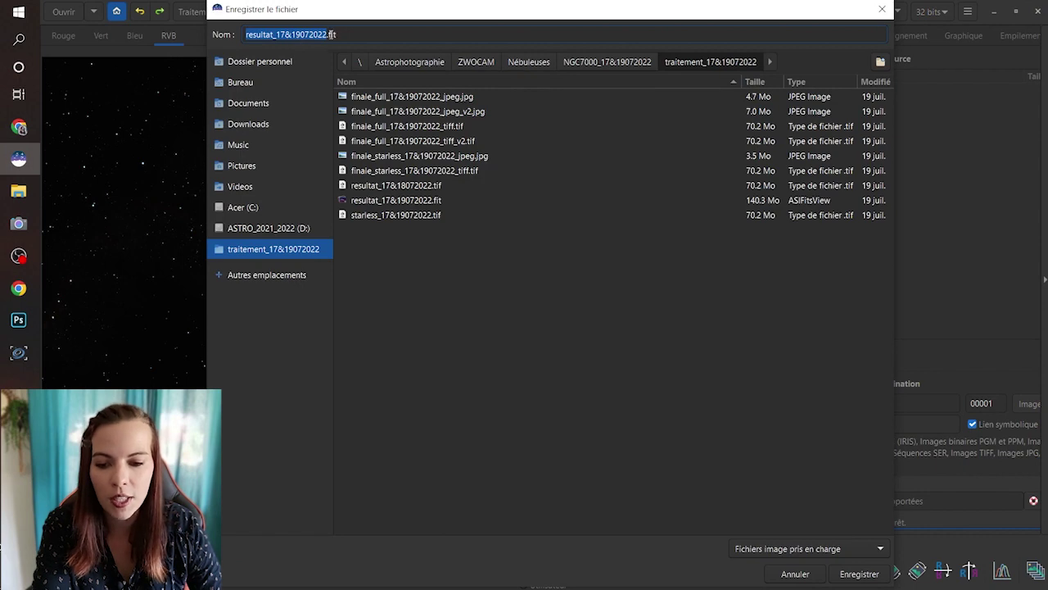
left_click(335, 35)
left_click_drag(336, 35, 322, 35)
left_click(782, 569)
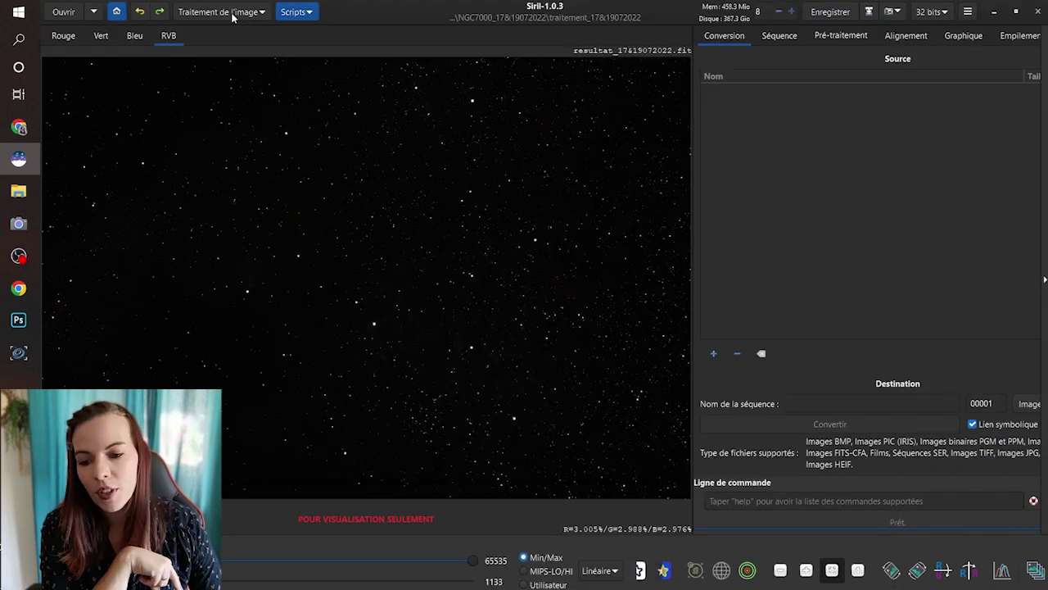
Load starless_17&19072022_fit.fit as an image variable in Pixel Math
left_click(220, 13)
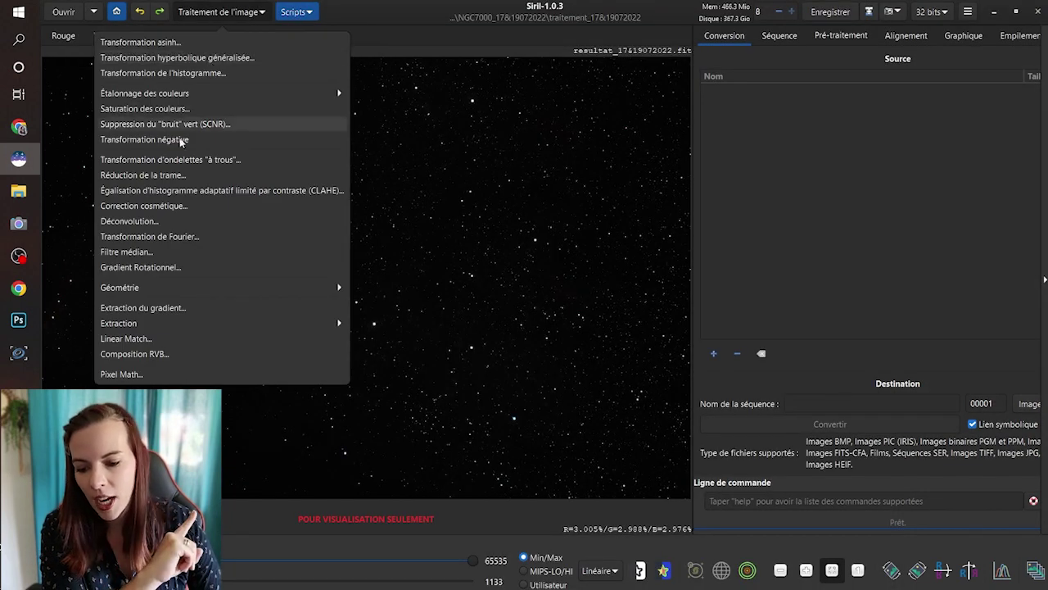
left_click(122, 374)
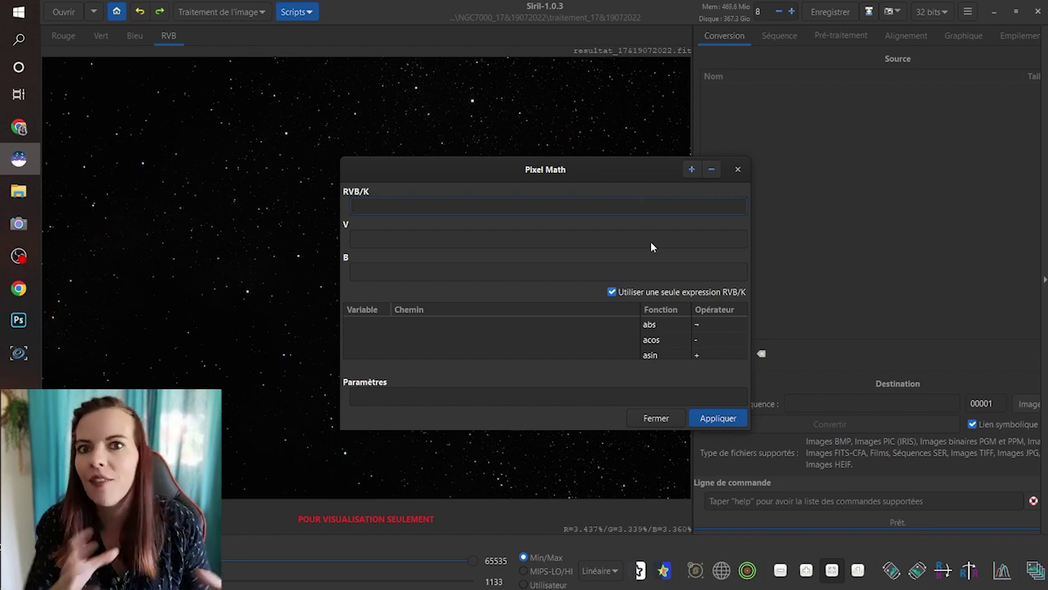
left_click(691, 169)
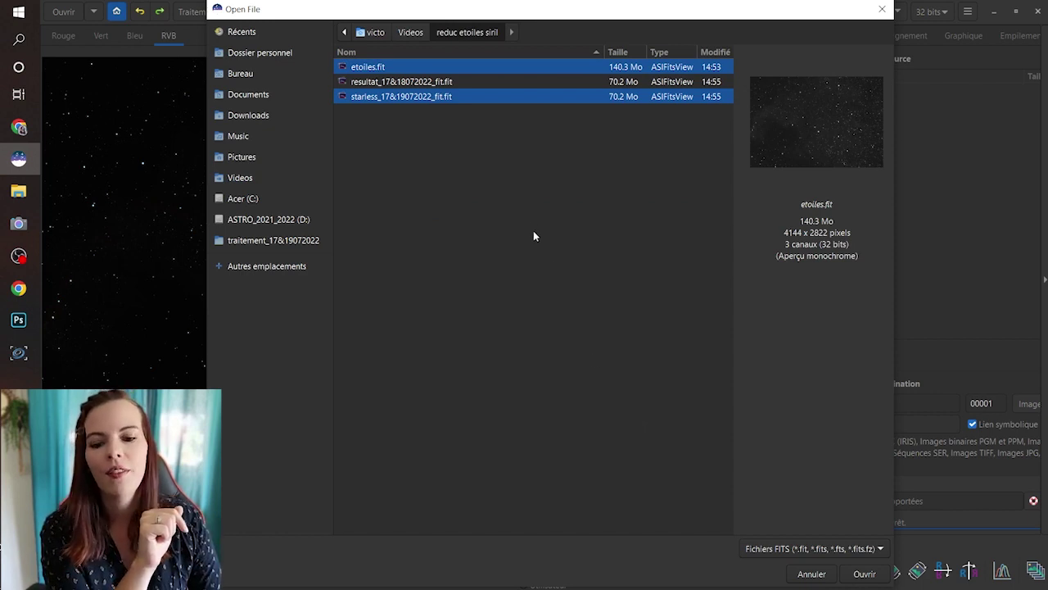
left_click(447, 82)
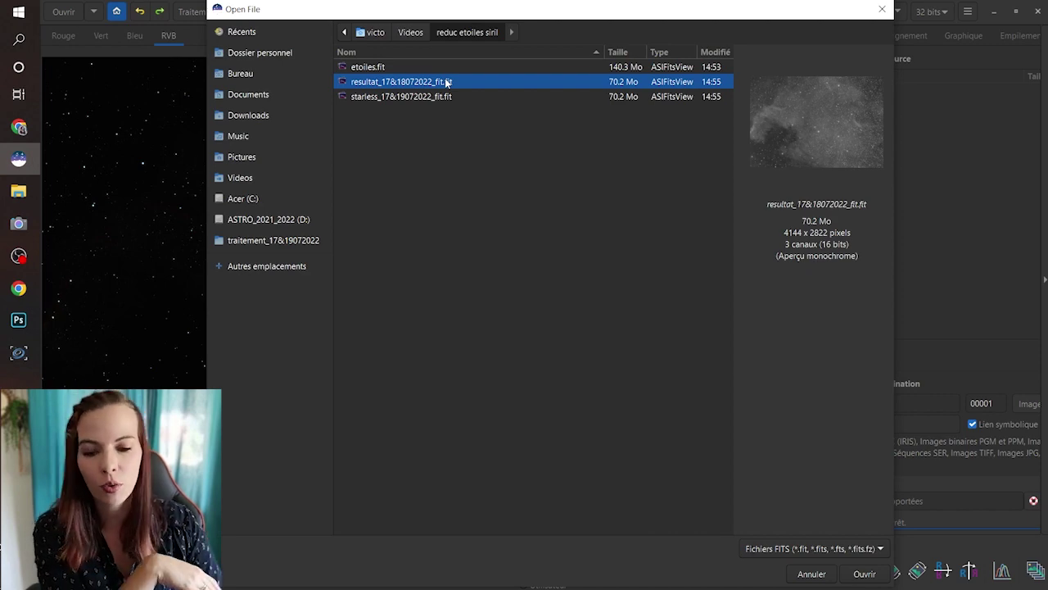
double_click(391, 98)
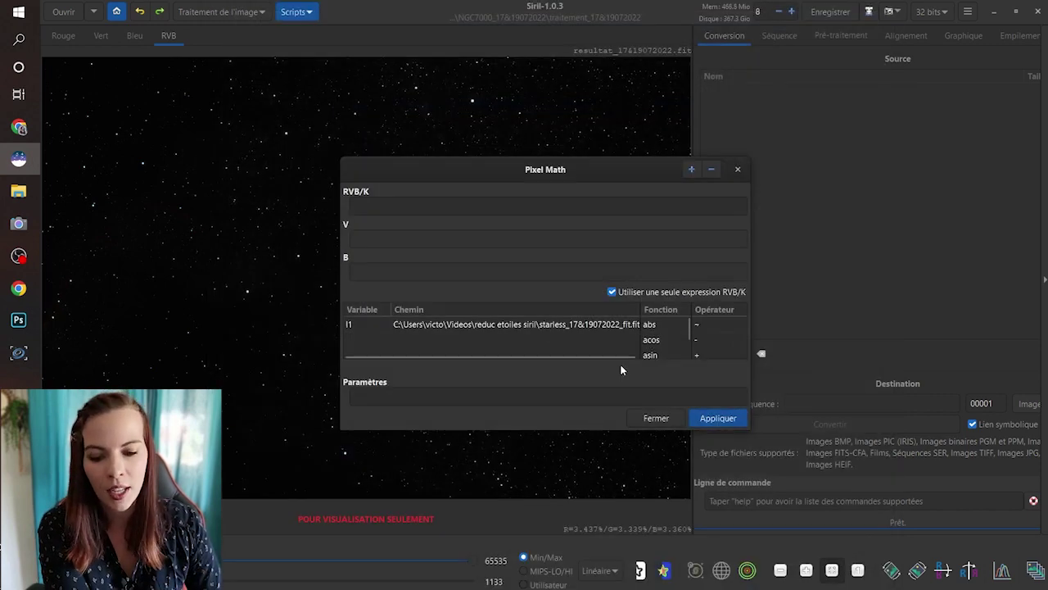
Open the starless_17&19072022_fit.fit image and examine the file formats offered for saving it
left_click(63, 12)
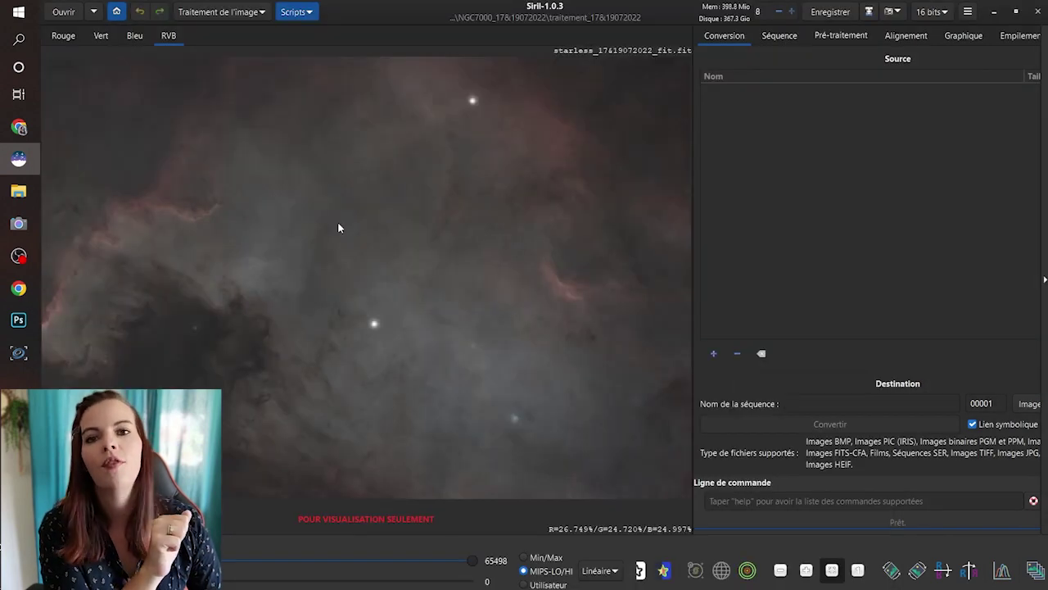
left_click(868, 13)
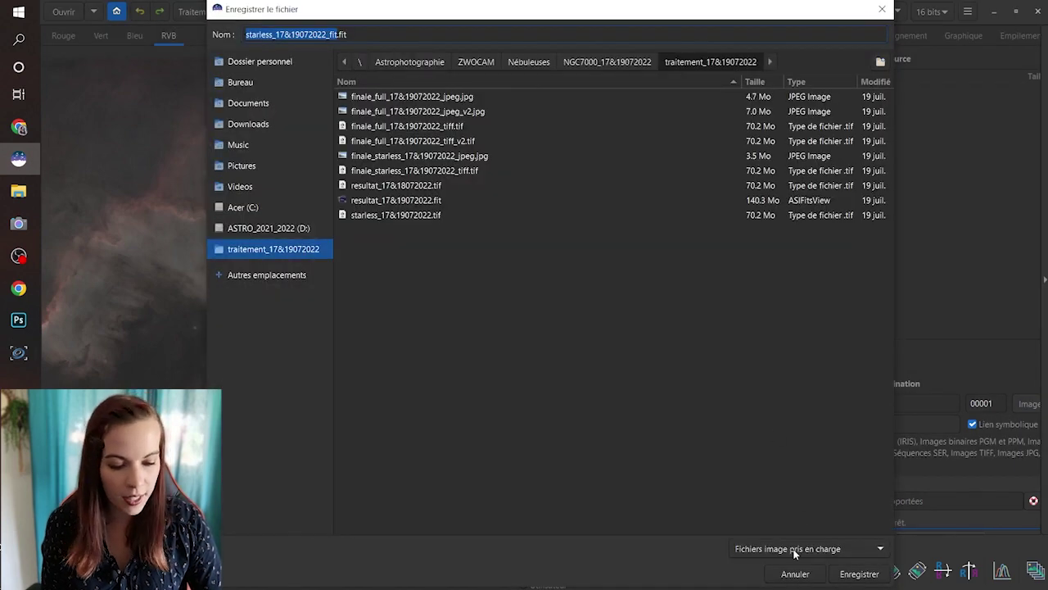
left_click(793, 551)
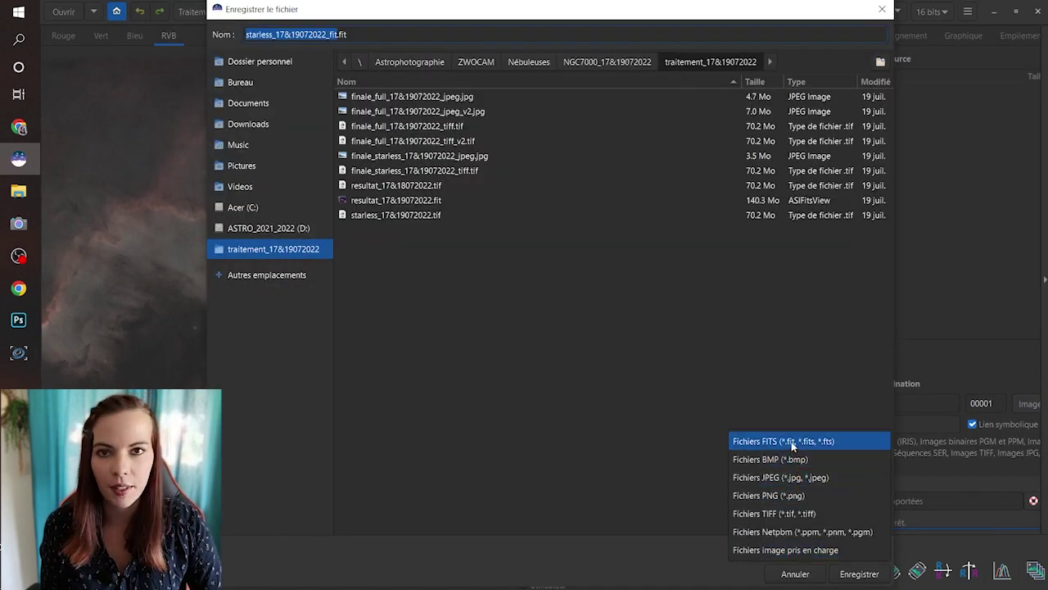
key("Escape")
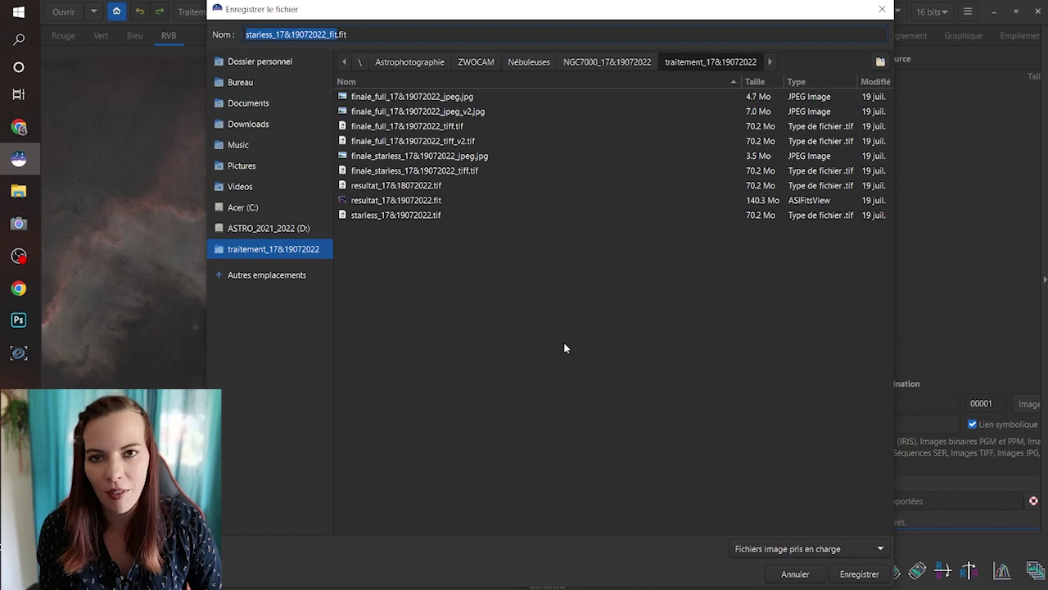
left_click(795, 573)
In Pixel Math, replace the loaded image with both etoiles.fit and starless_17&19072022_fit.fit
left_click(221, 13)
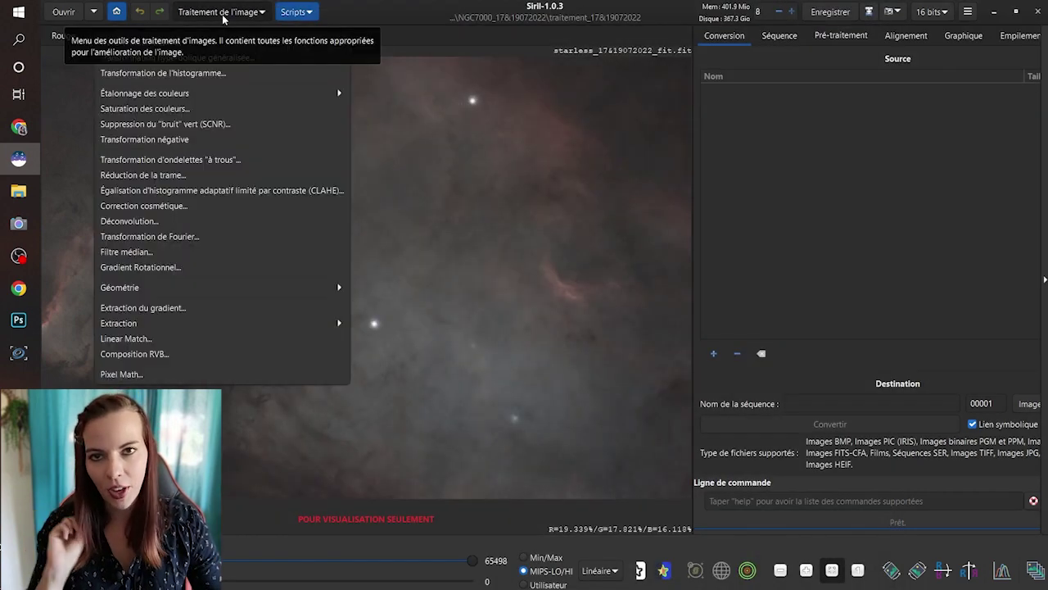
left_click(149, 375)
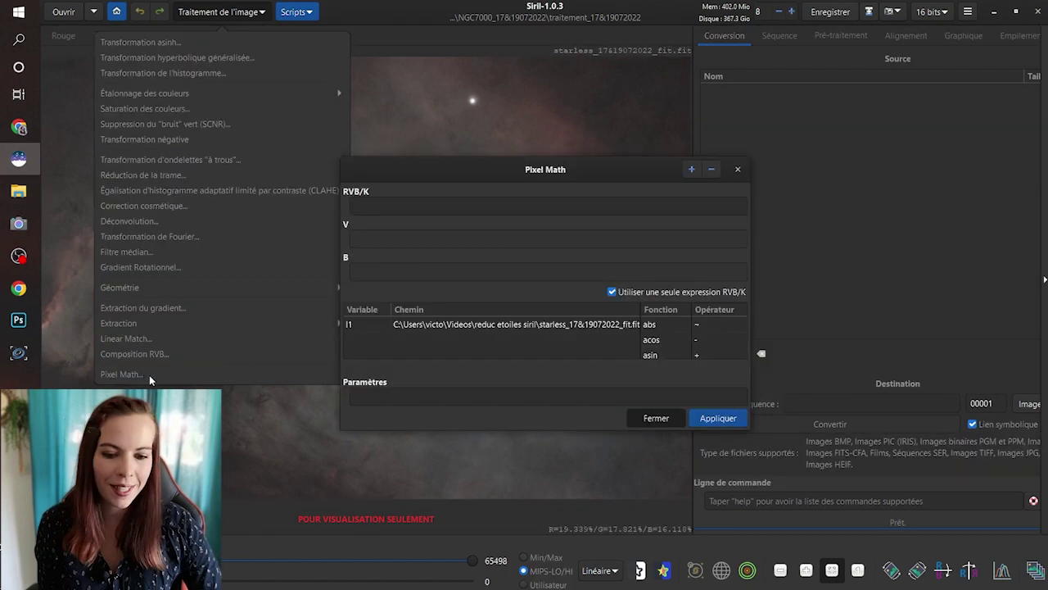
left_click(626, 325)
key("Delete")
left_click(690, 170)
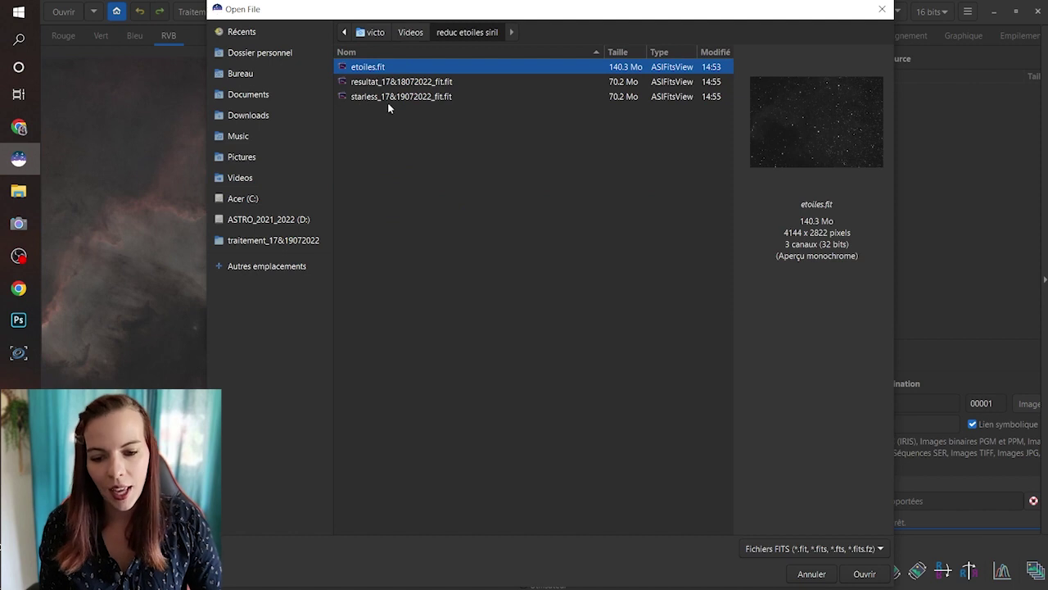
left_click(385, 97, "ctrl")
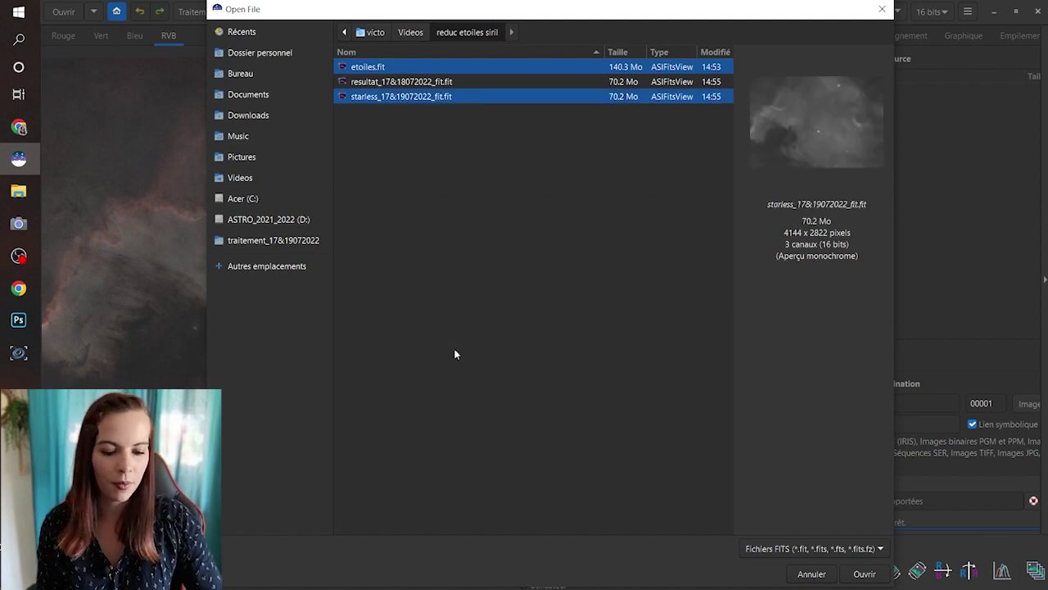
key("Return")
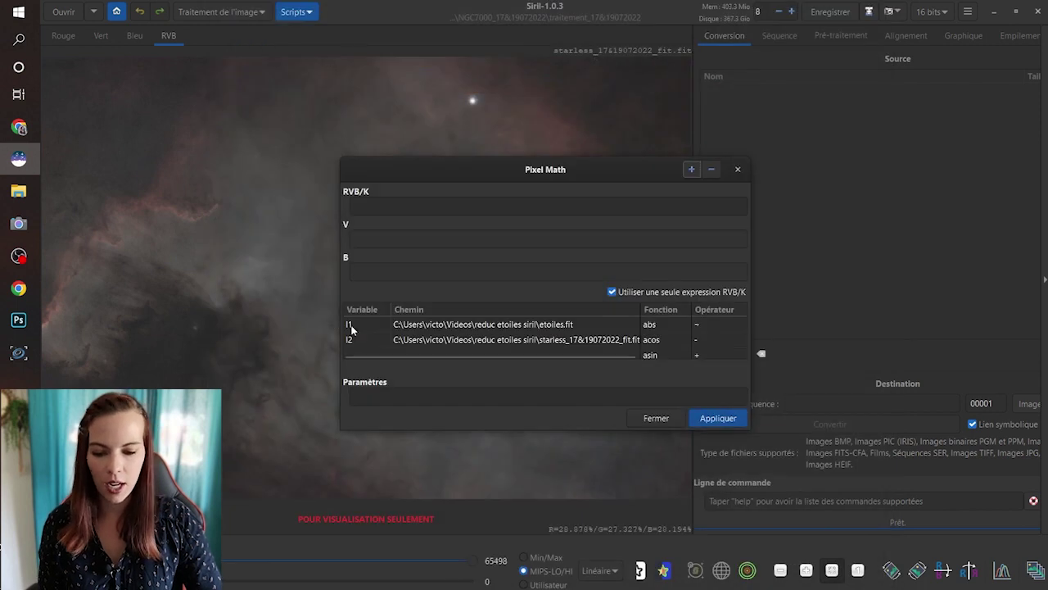
Rename the Pixel Math variable of etoiles.fit to etoiles and that of the starless image to starless
left_click(352, 326)
type("toiles")
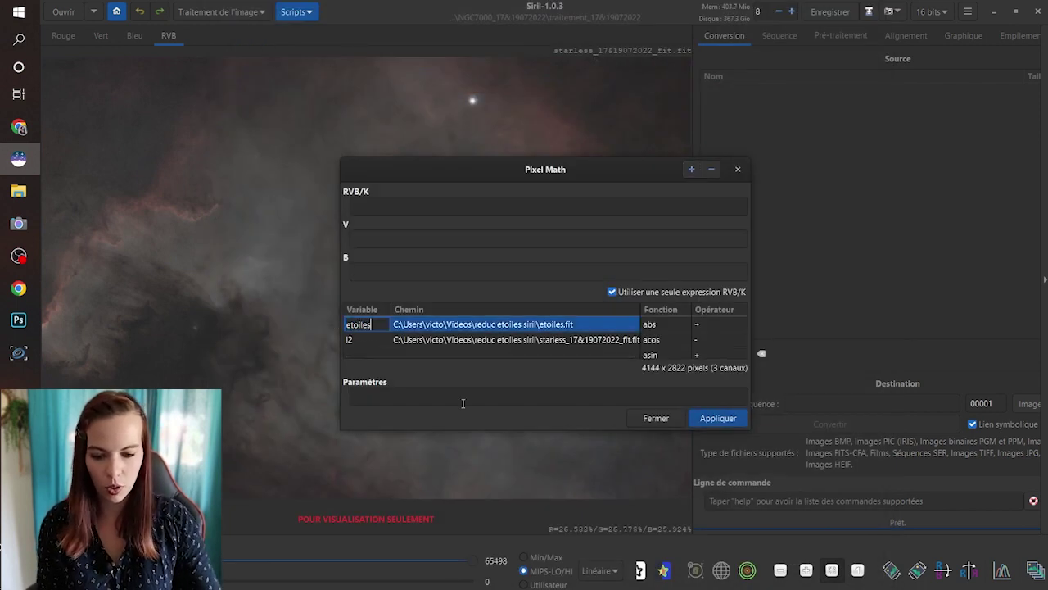
left_click(357, 340)
type("starless")
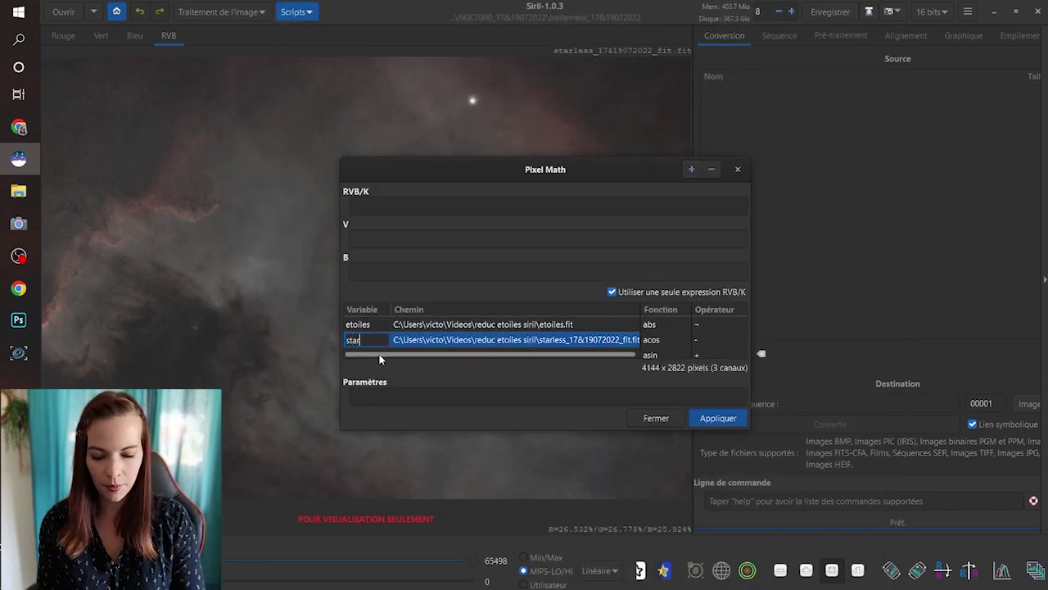
left_click(524, 329)
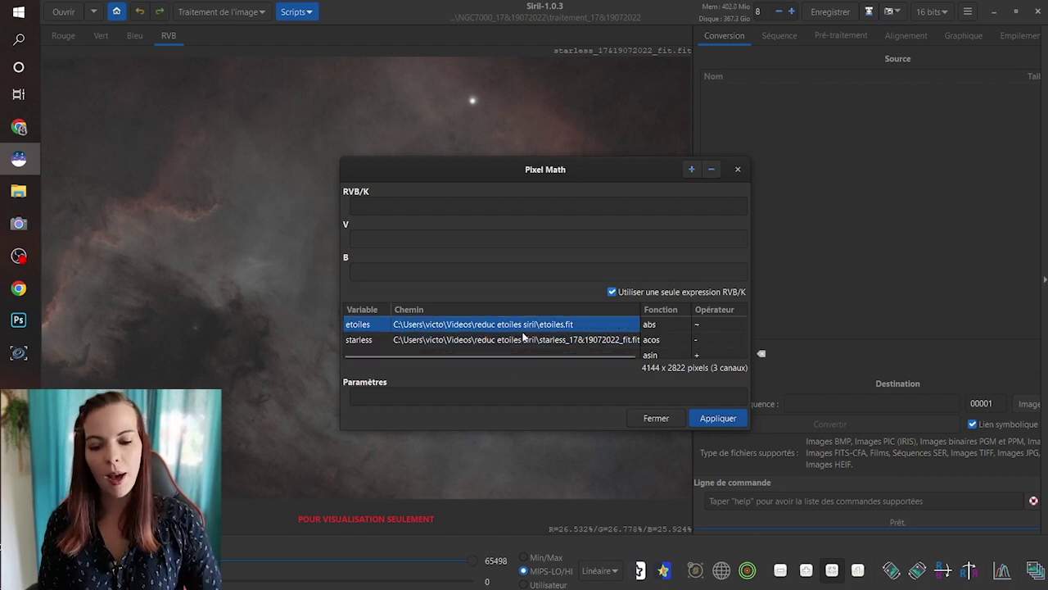
Build the RVB/K expression starless+etoiles and apply it to combine the two images
left_click(523, 342)
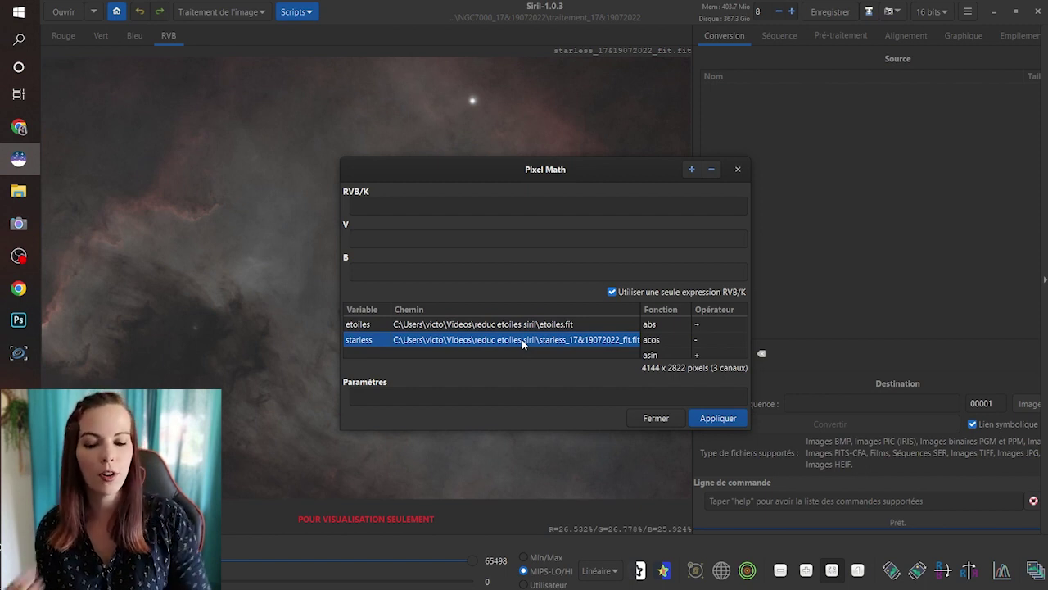
double_click(522, 343)
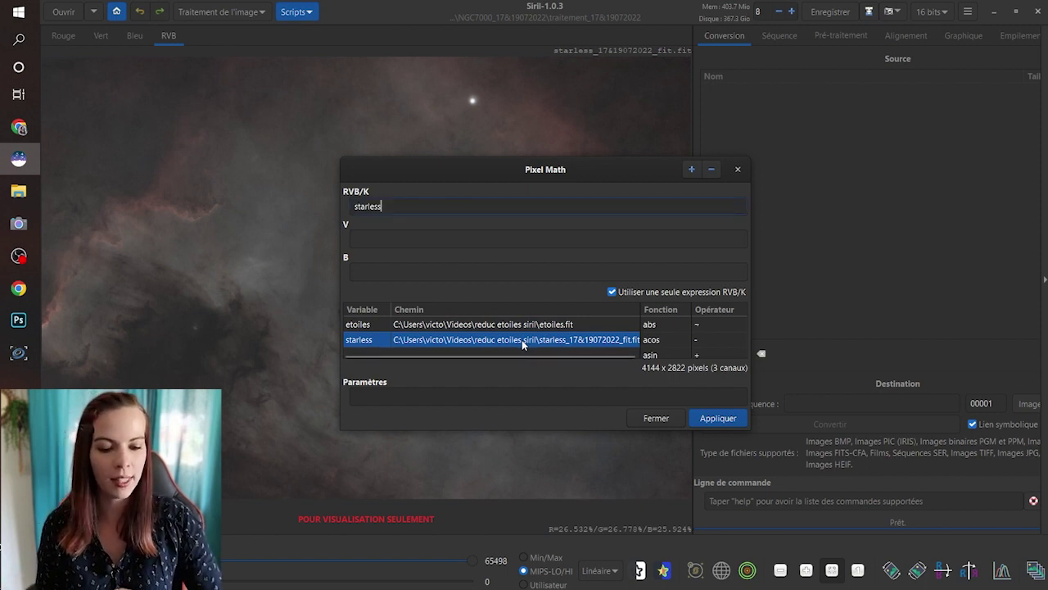
double_click(709, 355)
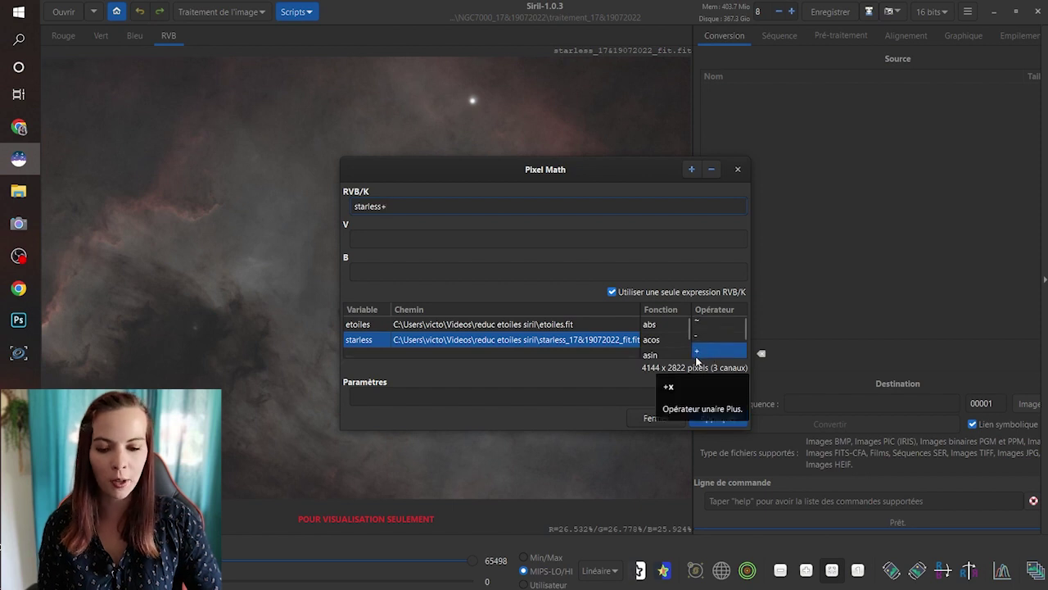
double_click(440, 326)
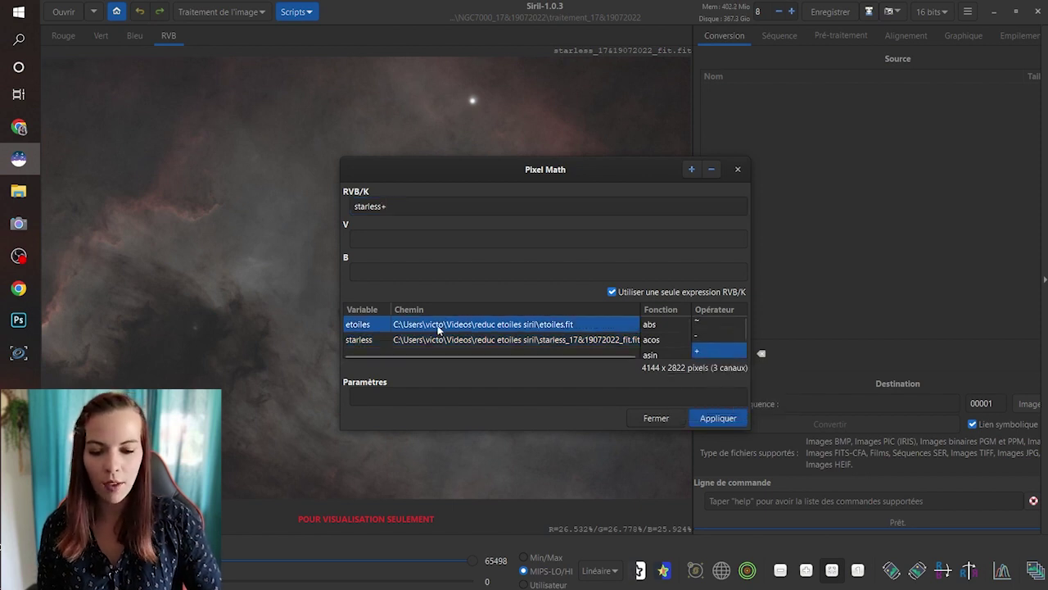
left_click_drag(487, 170, 785, 89)
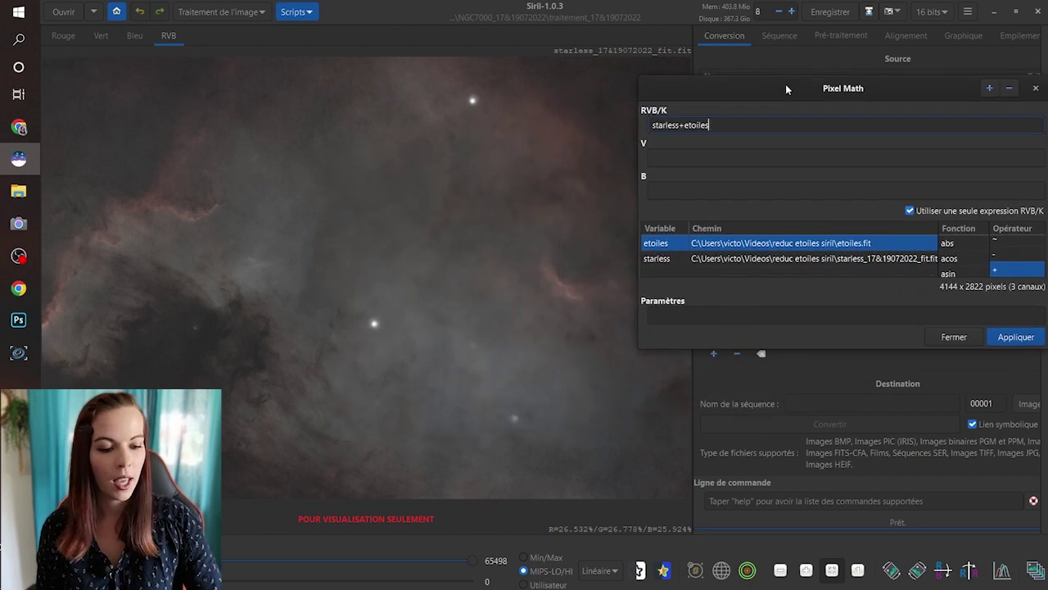
left_click(1016, 336)
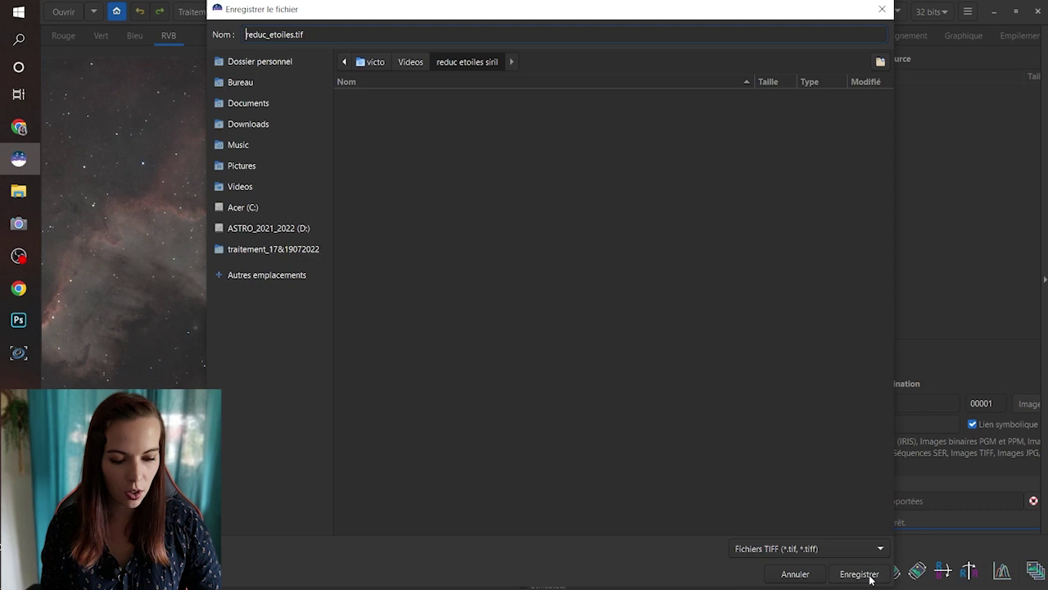
Save the combined image as reduc_etoiles.tif in the reduc etoiles siril folder, as a 16-bit unsigned integer TIFF
left_click(861, 573)
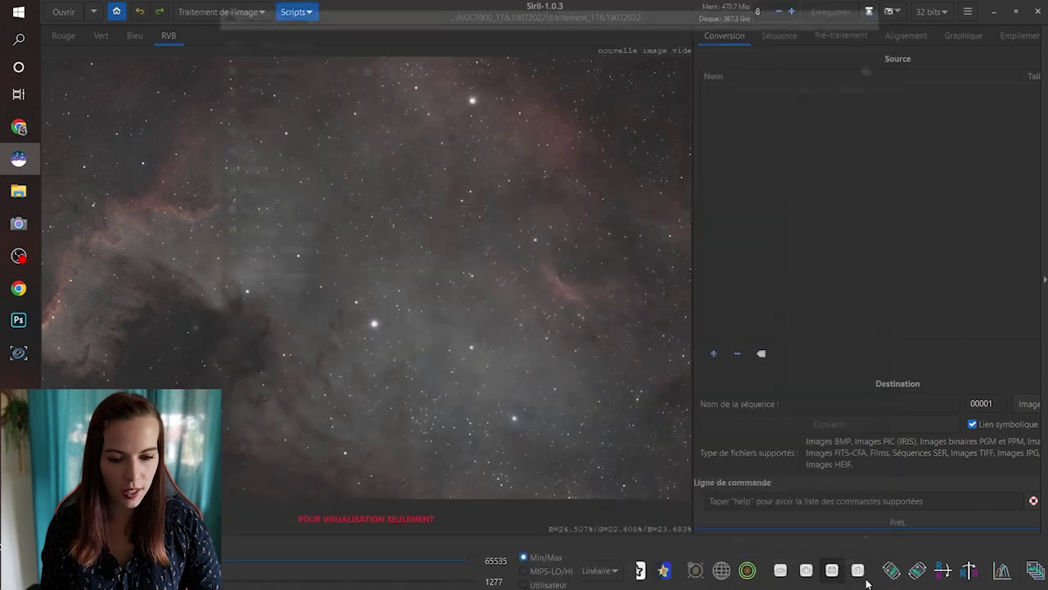
left_click(456, 265)
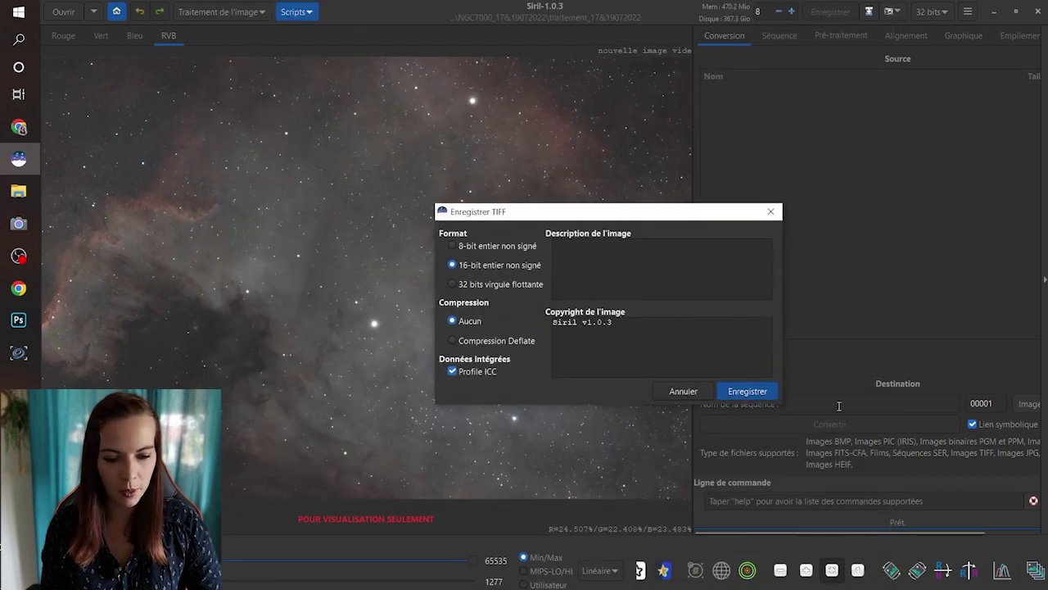
left_click(761, 391)
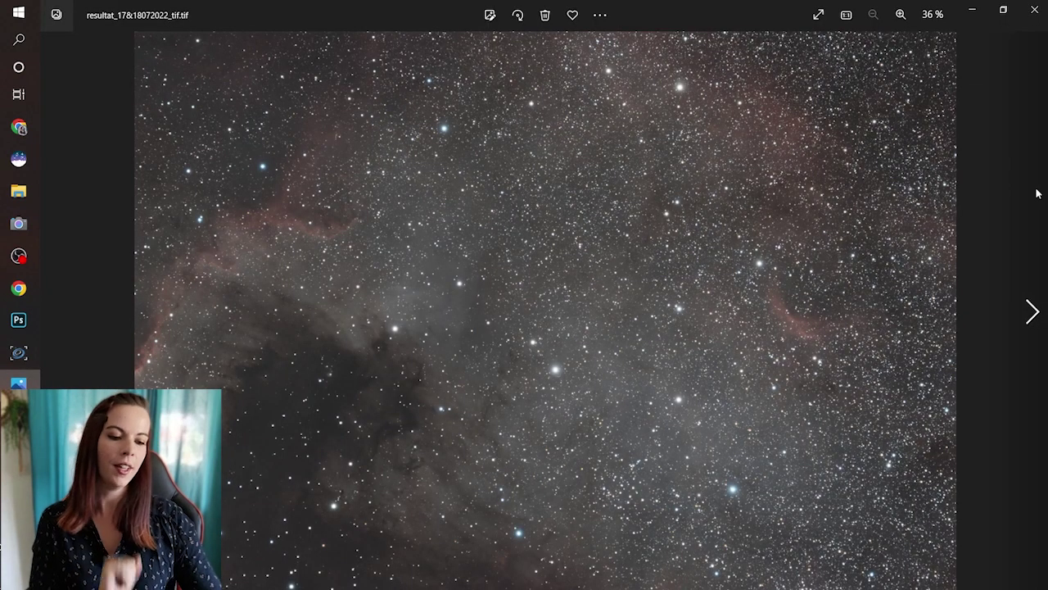
Display reduc_etoiles.tif and examine its reduced stars up close, including a neighbouring area, before returning to the full image
left_click(1030, 311)
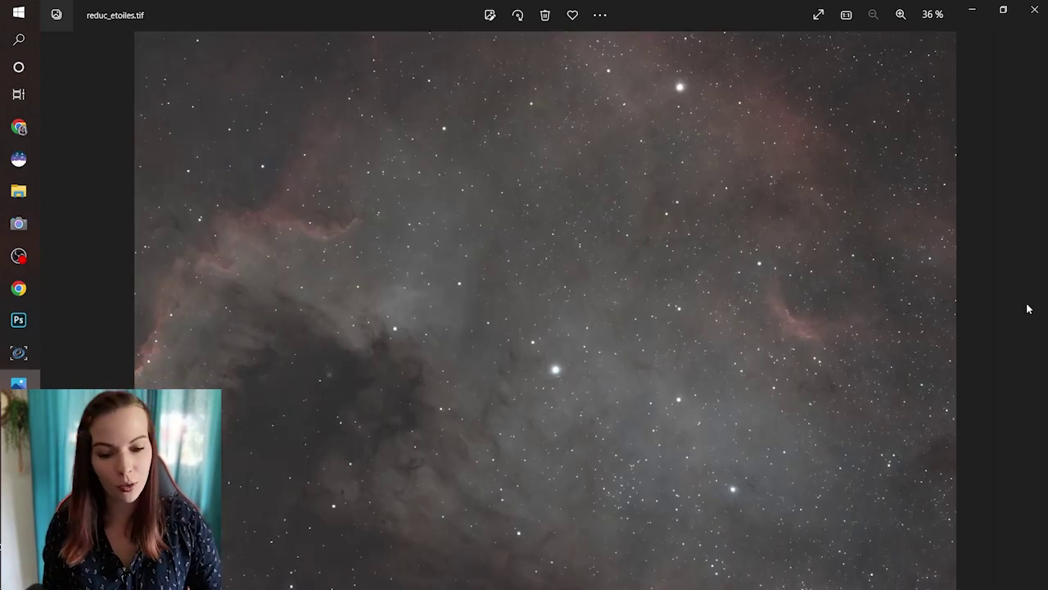
scroll(568, 246, "up", 5)
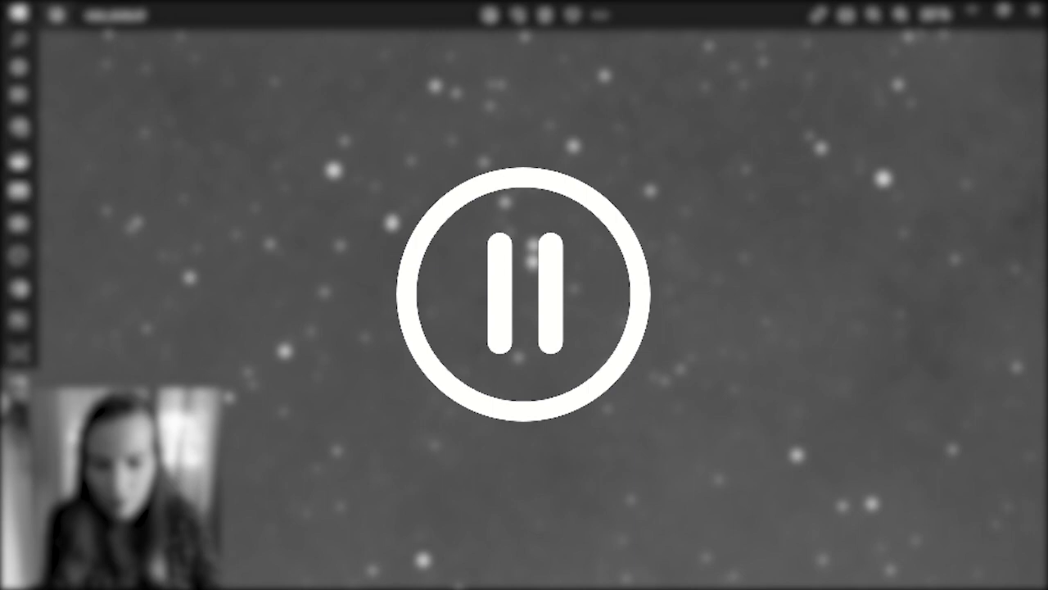
scroll(381, 215, "up", 3)
scroll(776, 342, "down", 3)
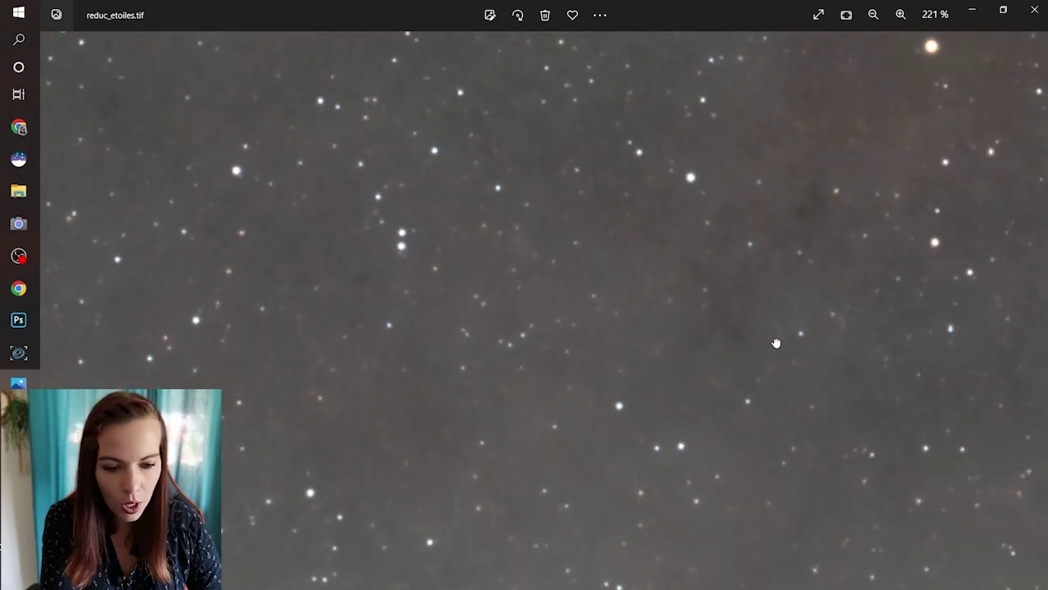
left_click_drag(776, 343, 646, 220)
scroll(606, 230, "down", 5)
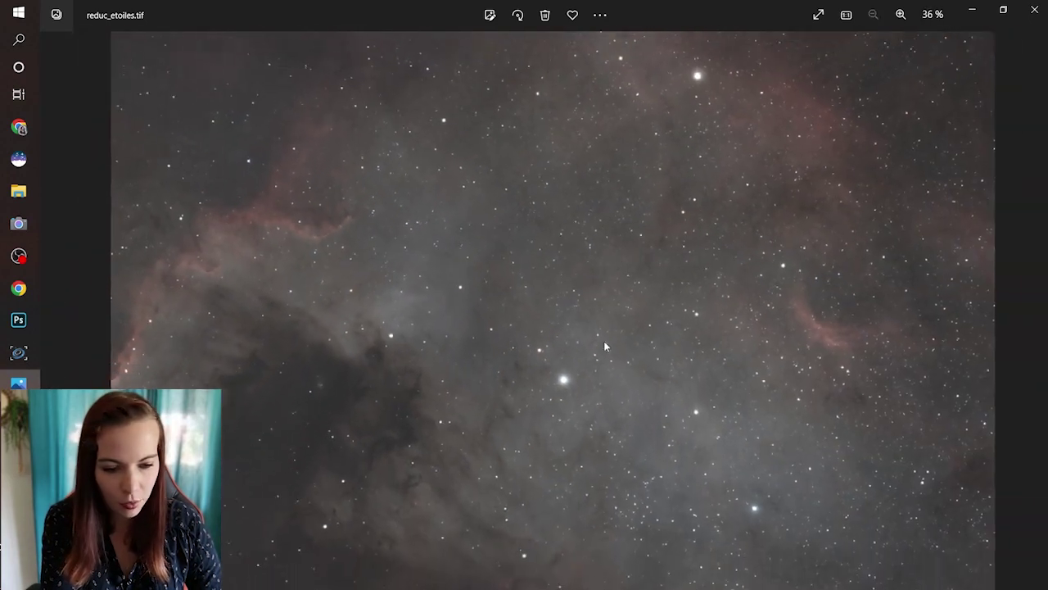
Return to the original resultat_17&18072022_tif.tif and examine its star field up close, then view the full image again
left_click(56, 317)
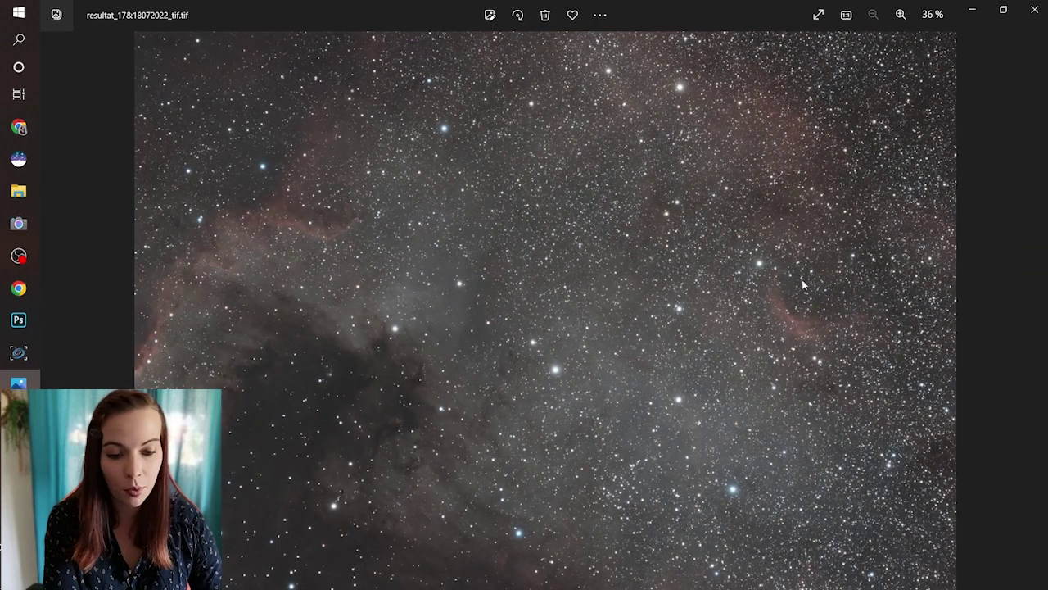
scroll(775, 183, "up", 3)
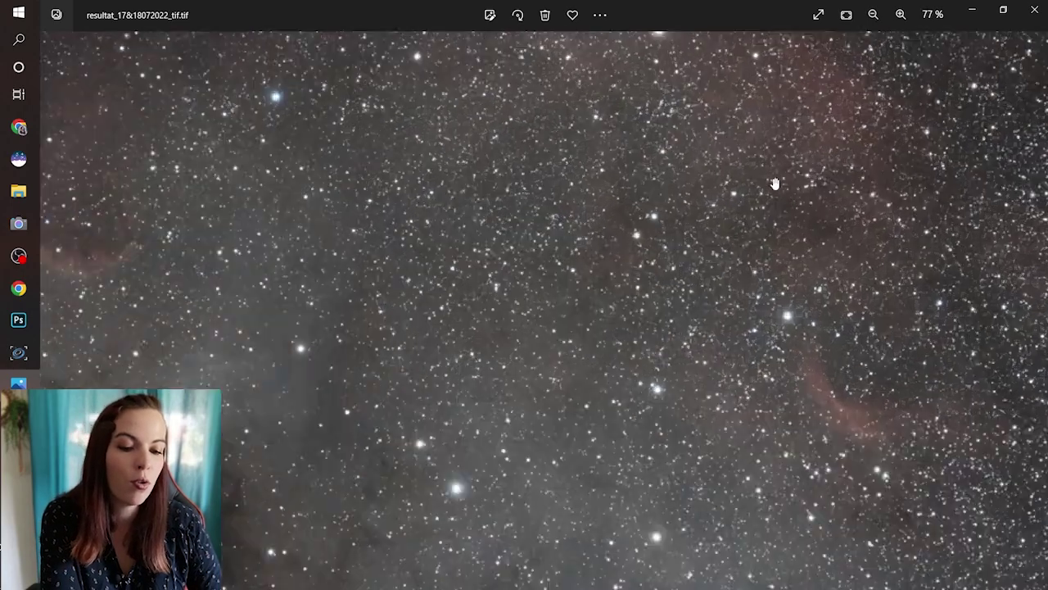
scroll(775, 184, "up", 2)
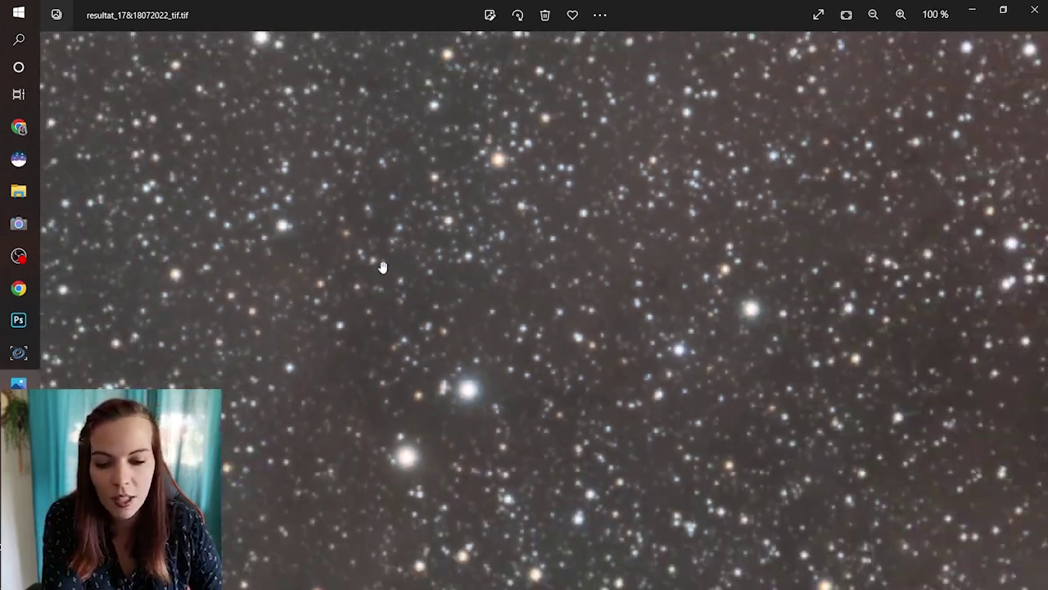
scroll(381, 267, "down", 5)
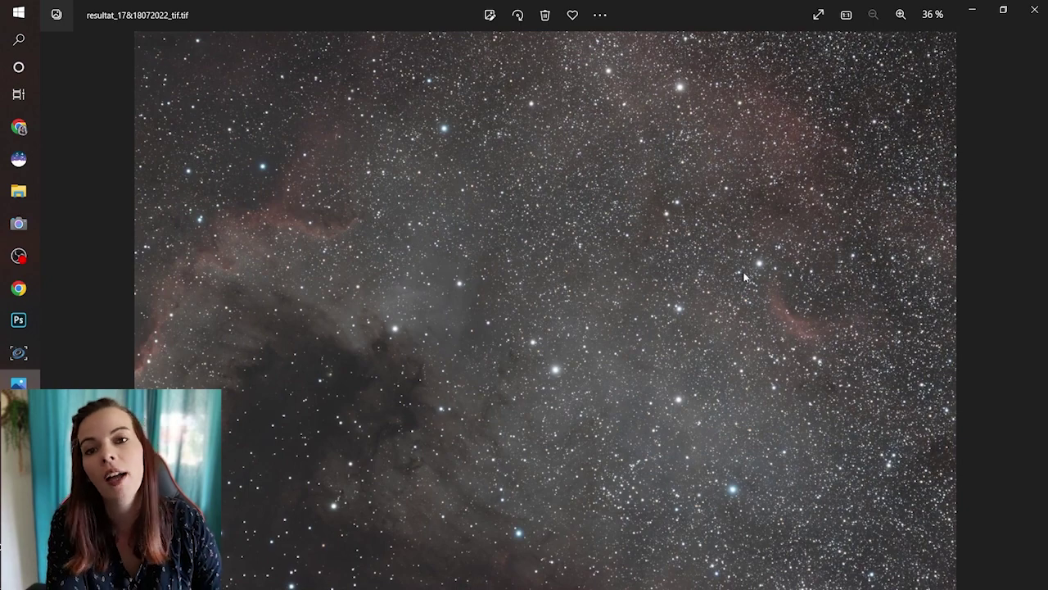
Compare the full views of reduc_etoiles.tif and resultat_17&18072022_tif.tif by alternating between them, ending on the star-reduced version
left_click(61, 310)
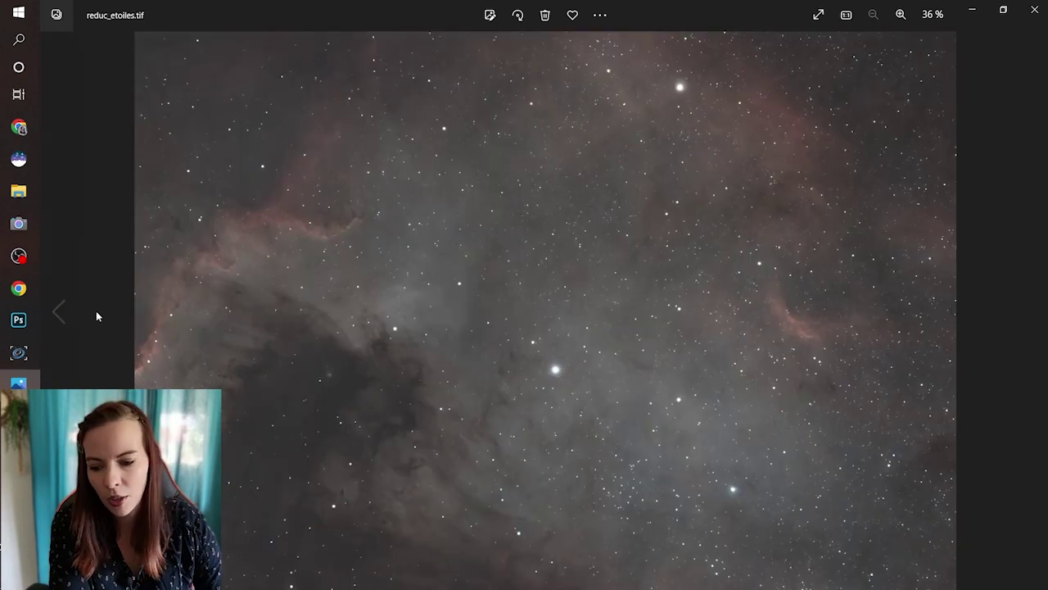
left_click(61, 310)
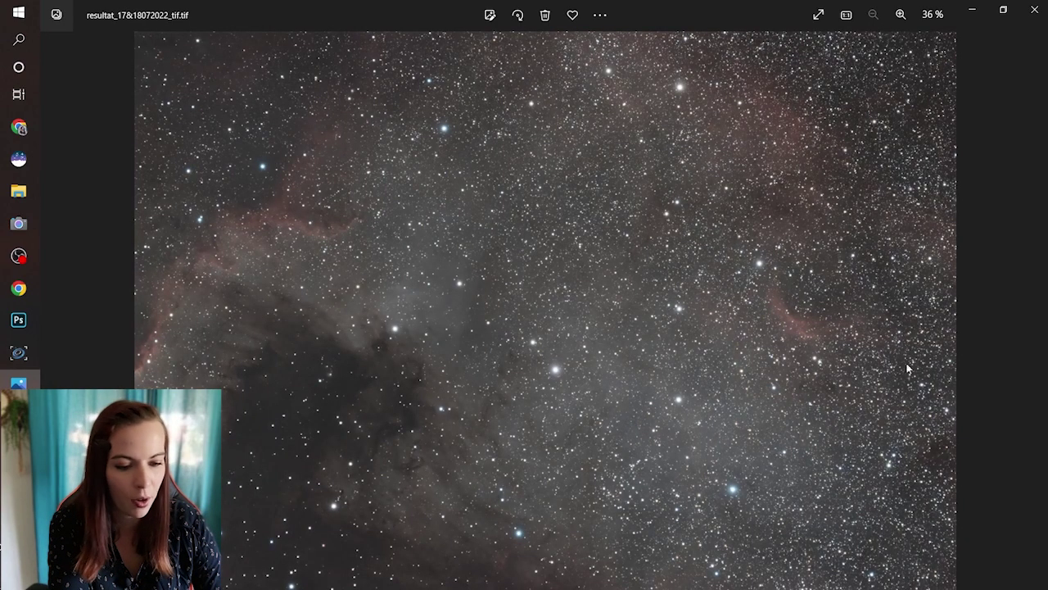
left_click(1033, 312)
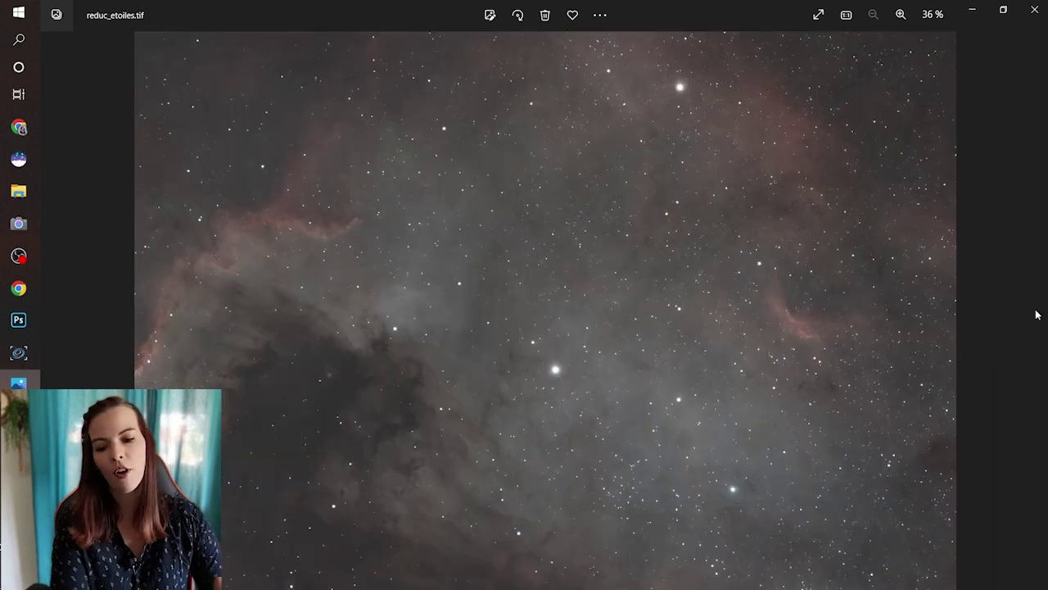